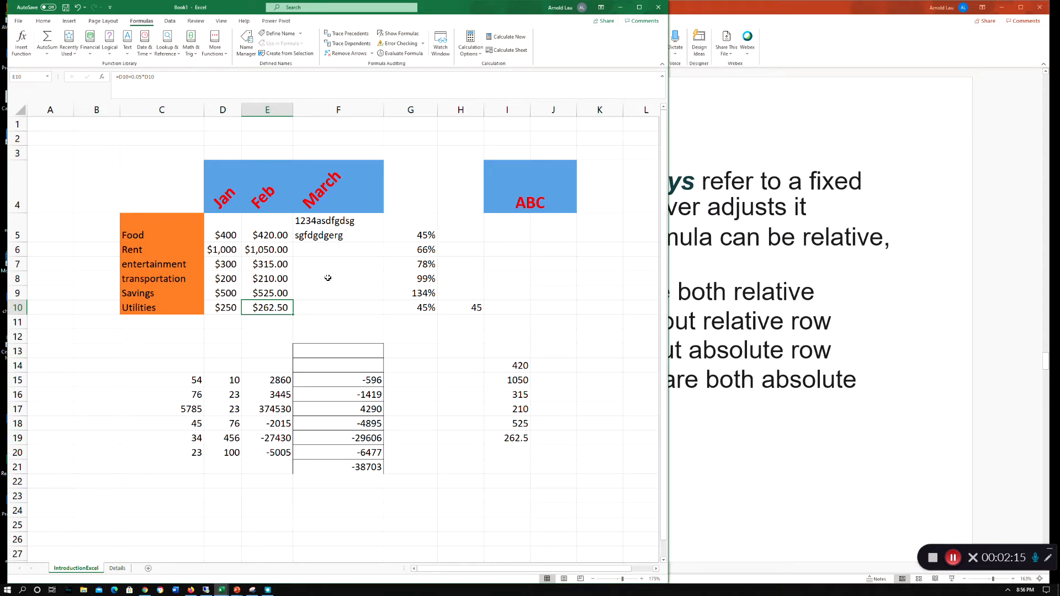
left_click(338, 125)
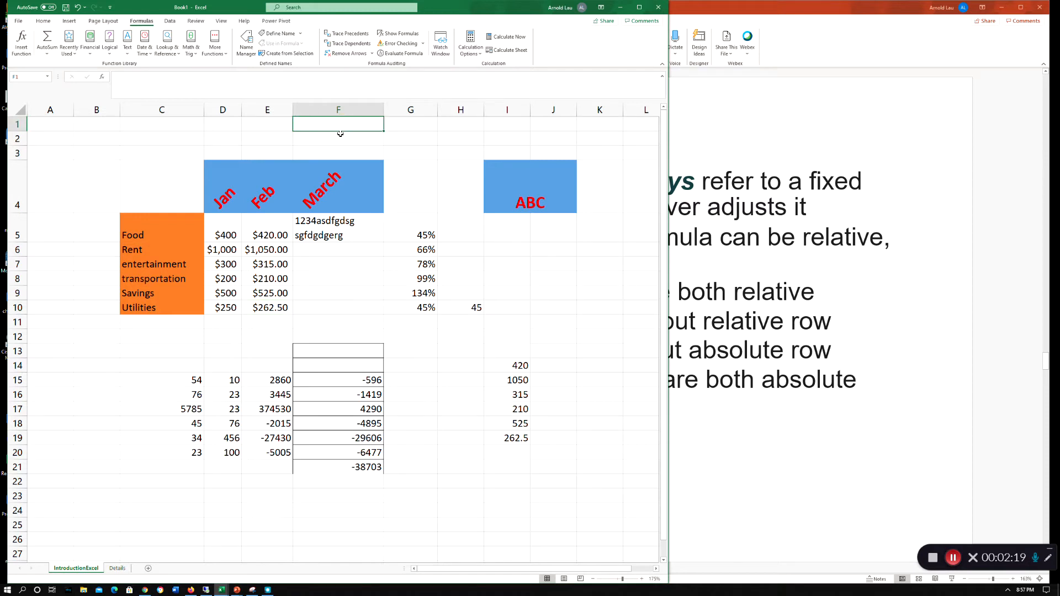
left_click(320, 139)
left_click(319, 155)
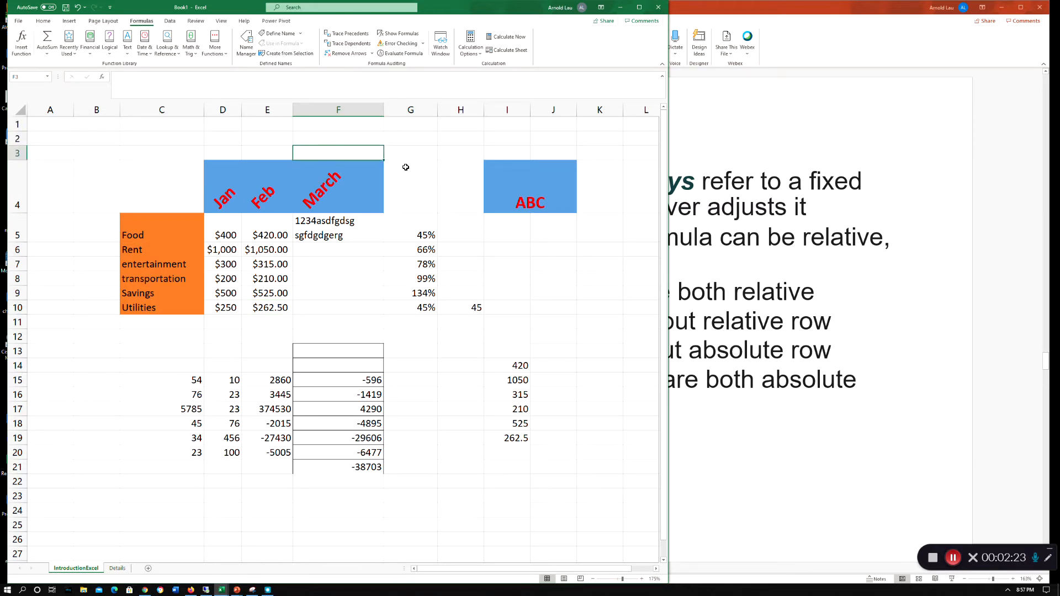
Switch to the PowerPoint presentation and show slide 18, Sorting
left_click(828, 10)
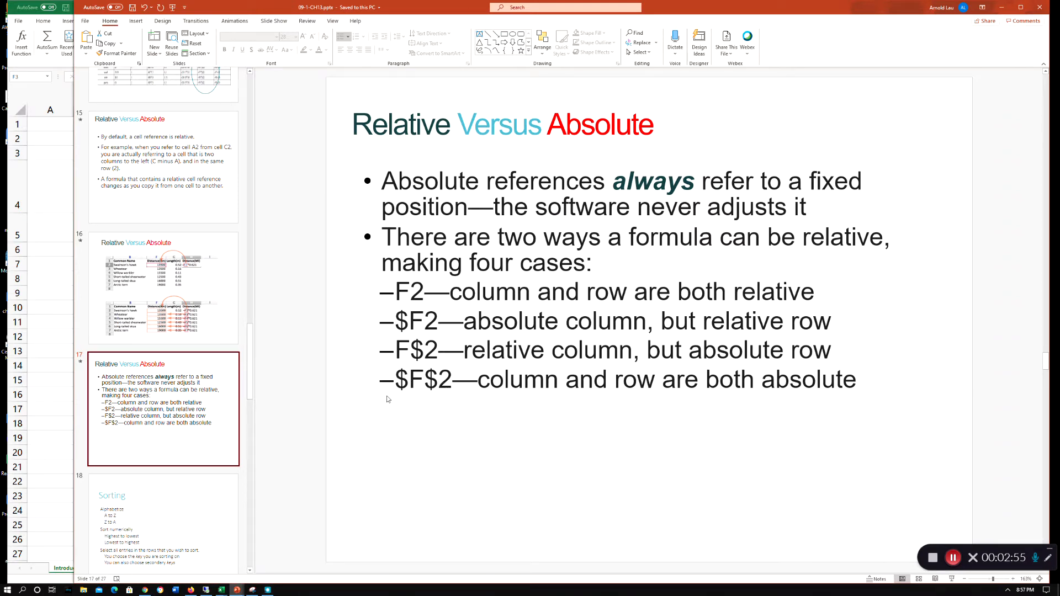
scroll(215, 389, "down", 3)
left_click(192, 342)
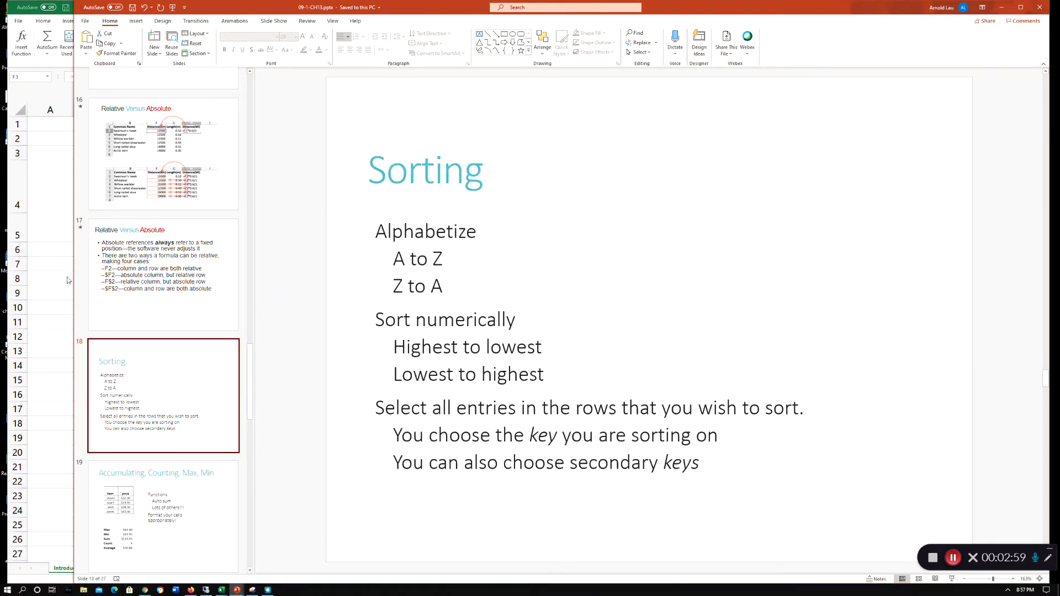
Switch back to the Excel workbook and enter 100 in cell C13
key("alt+Tab")
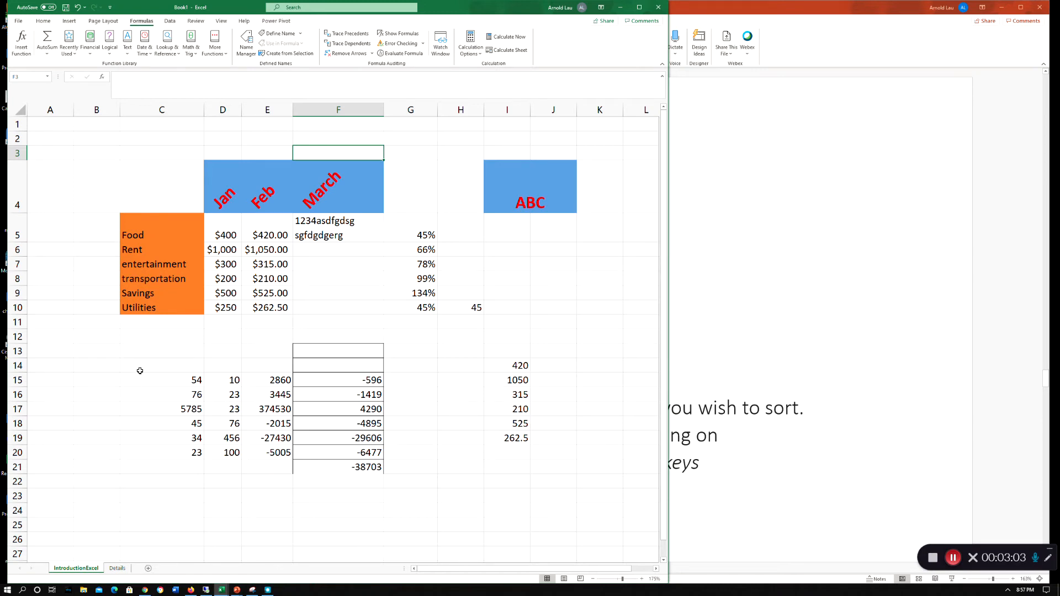
left_click(148, 348)
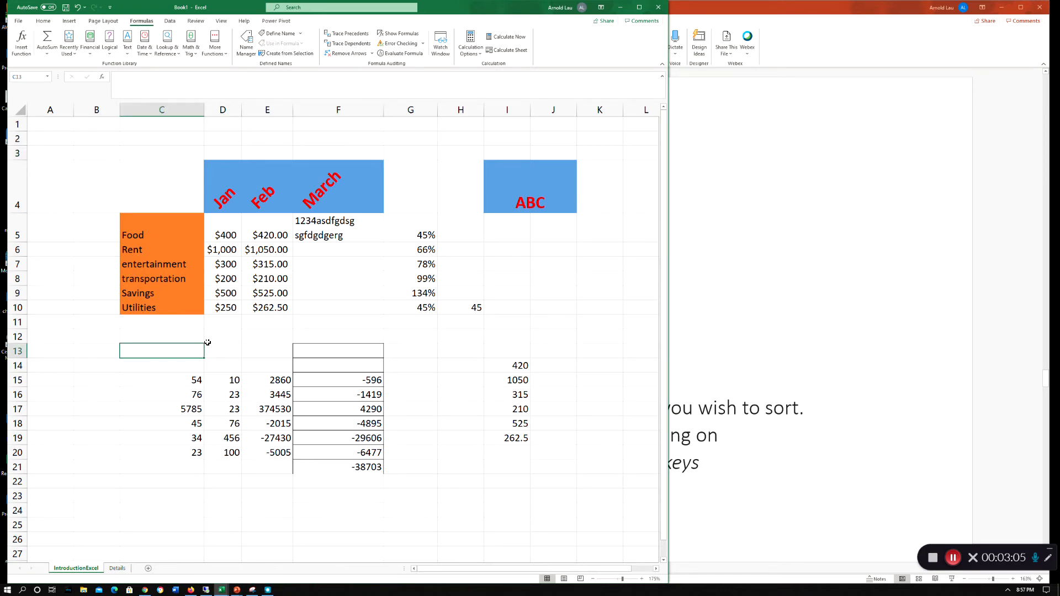
type("100")
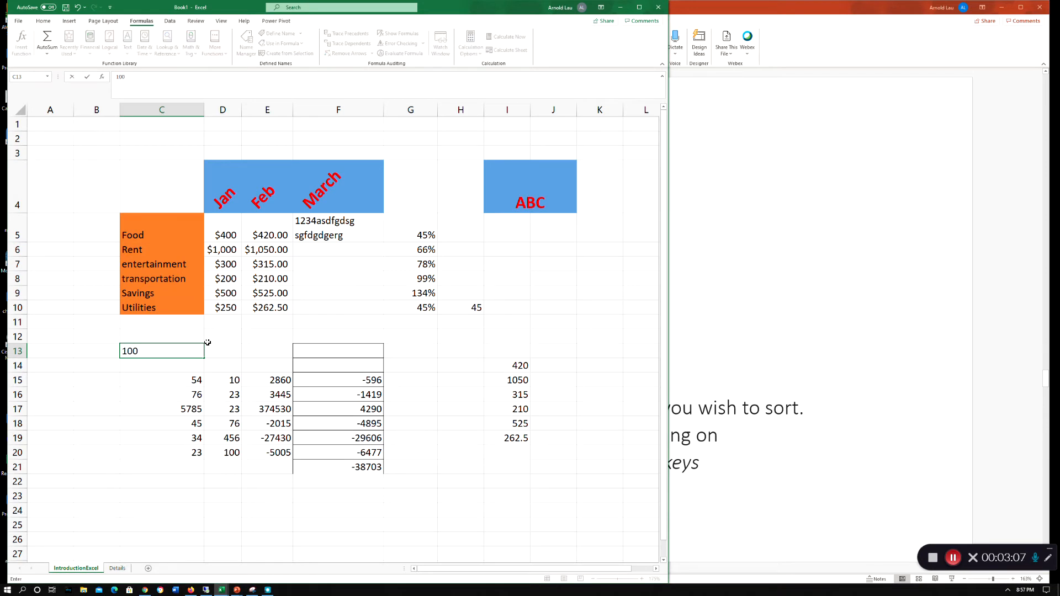
key("Return")
left_click(170, 350)
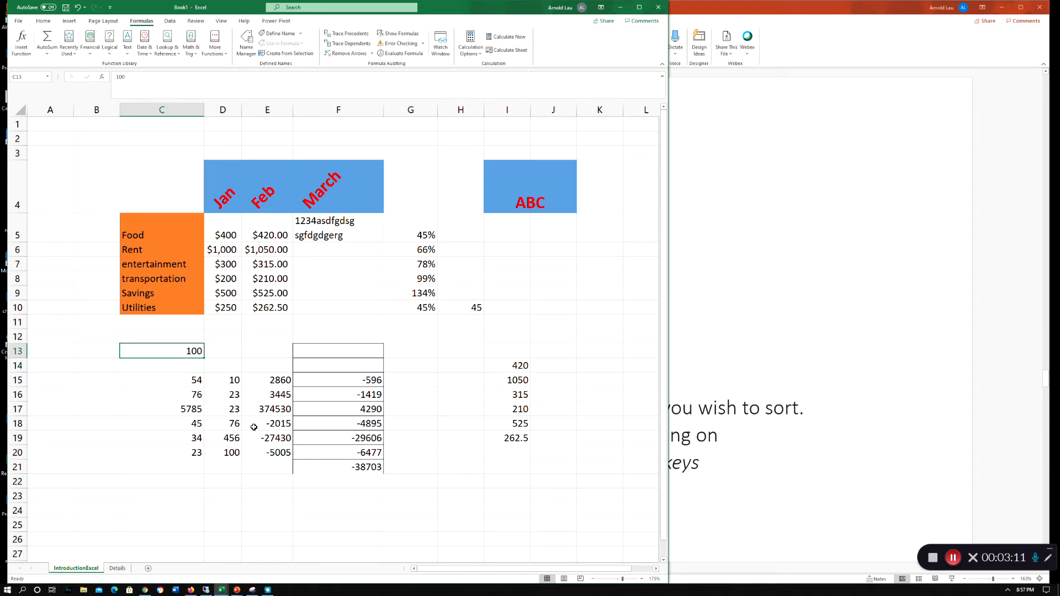
Enter the formula =C15*D15*C13 in cell G15
left_click(414, 382)
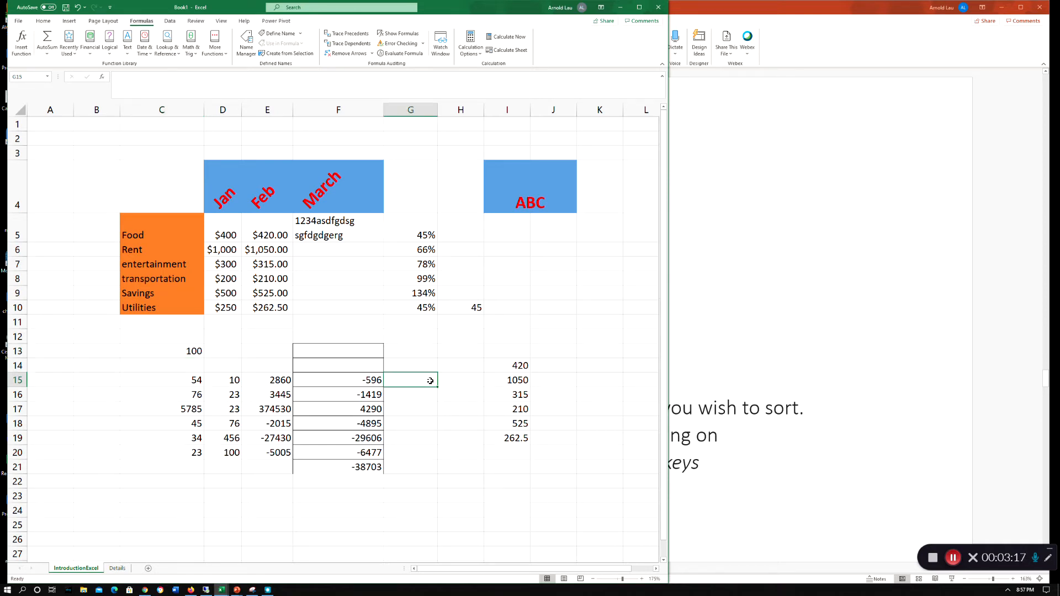
type("=")
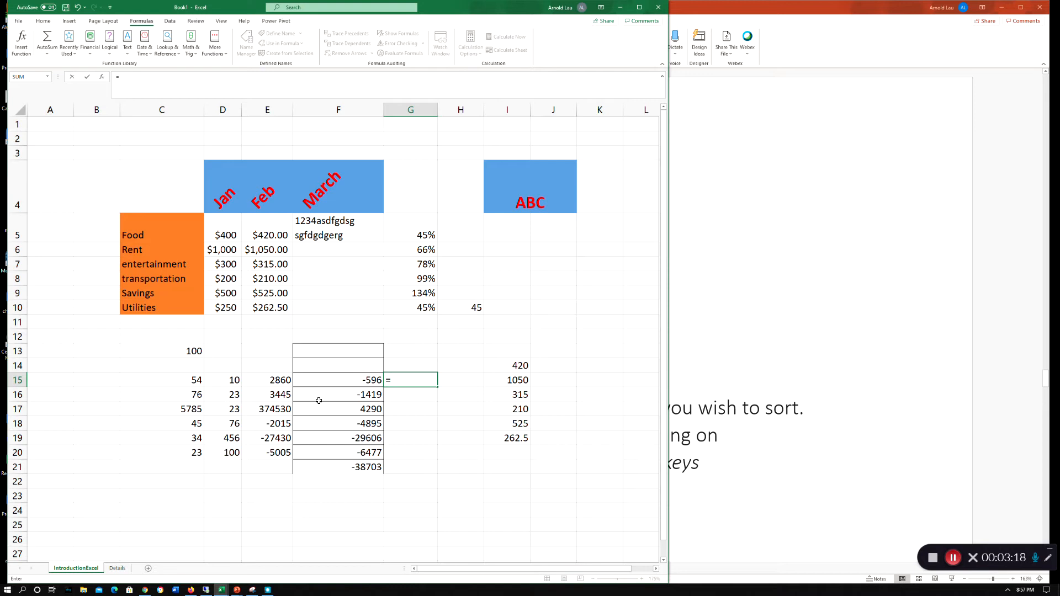
left_click(186, 381)
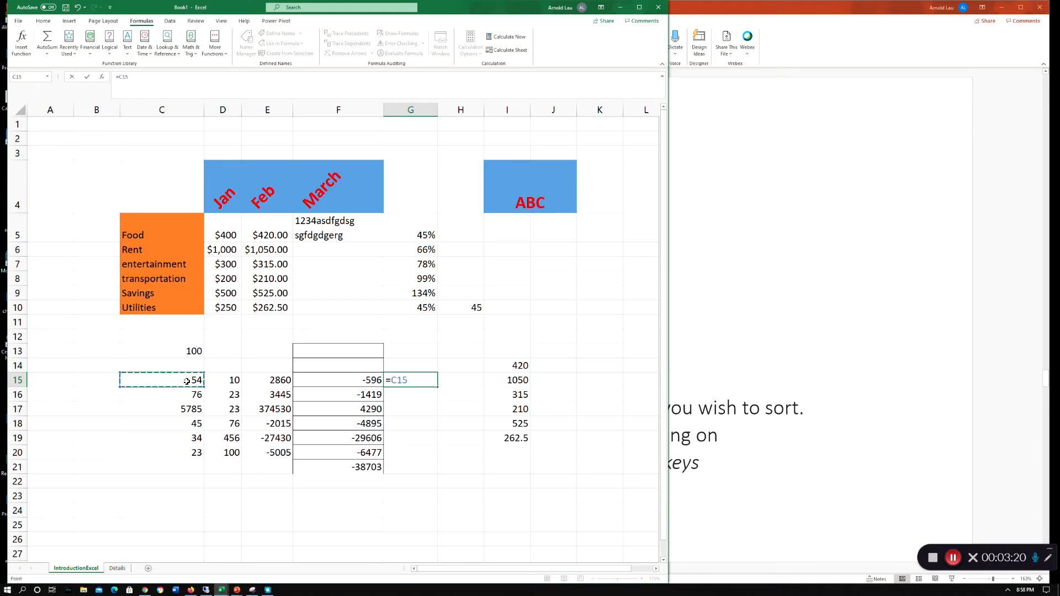
type("*")
left_click(233, 380)
type("*")
left_click(172, 351)
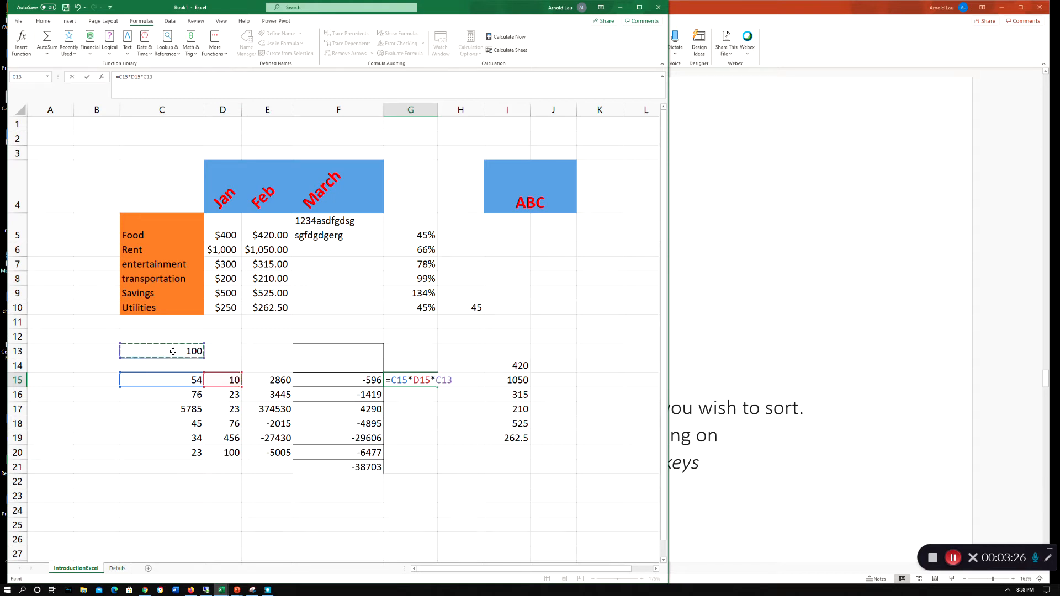
key("Return")
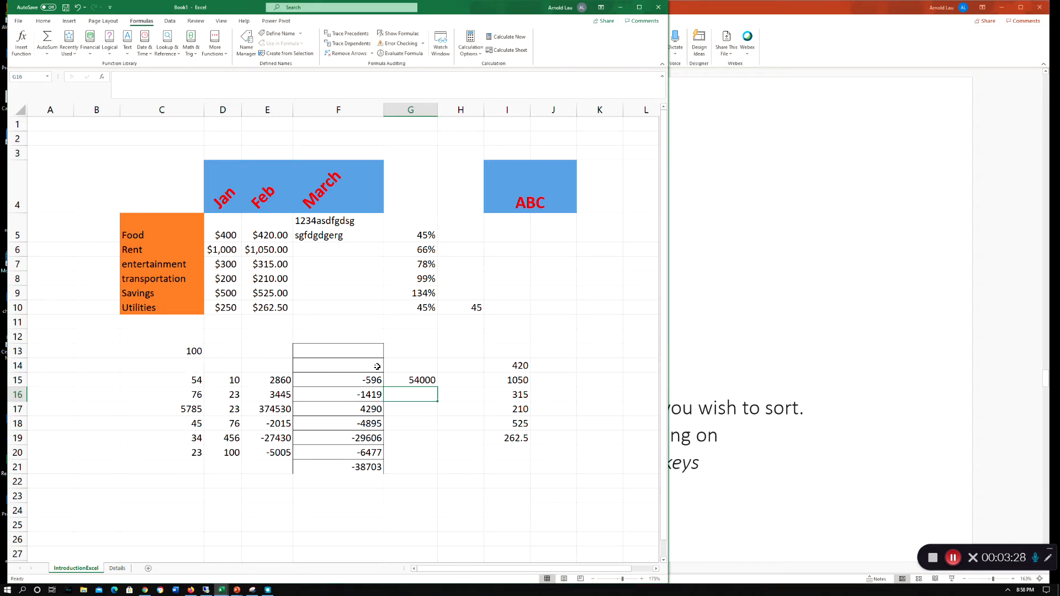
Make the C13 reference in G15 absolute so the formula reads =C15*D15*$C$13
left_click(418, 380)
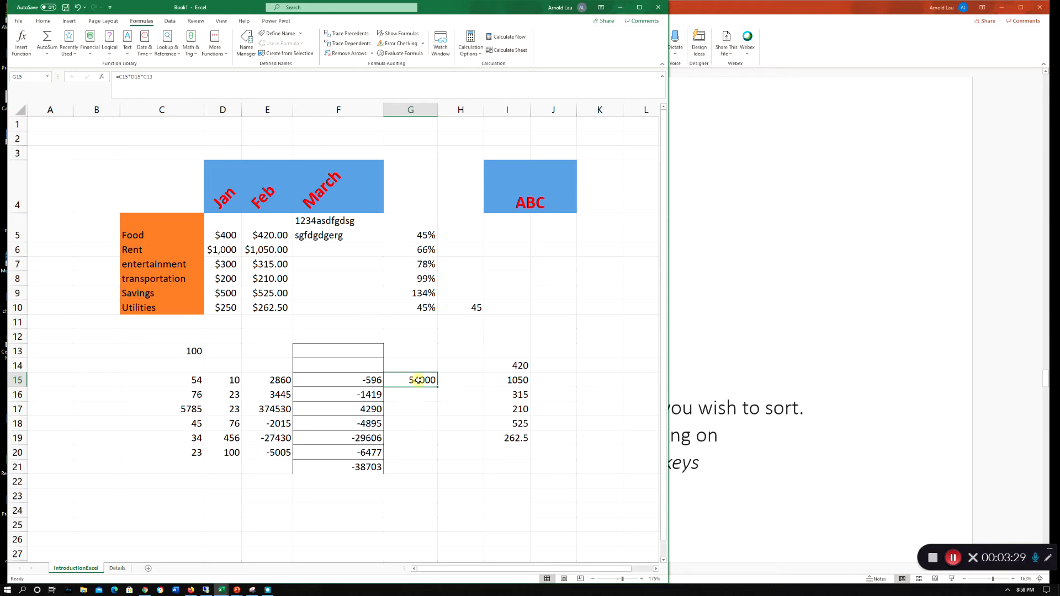
left_click(146, 77)
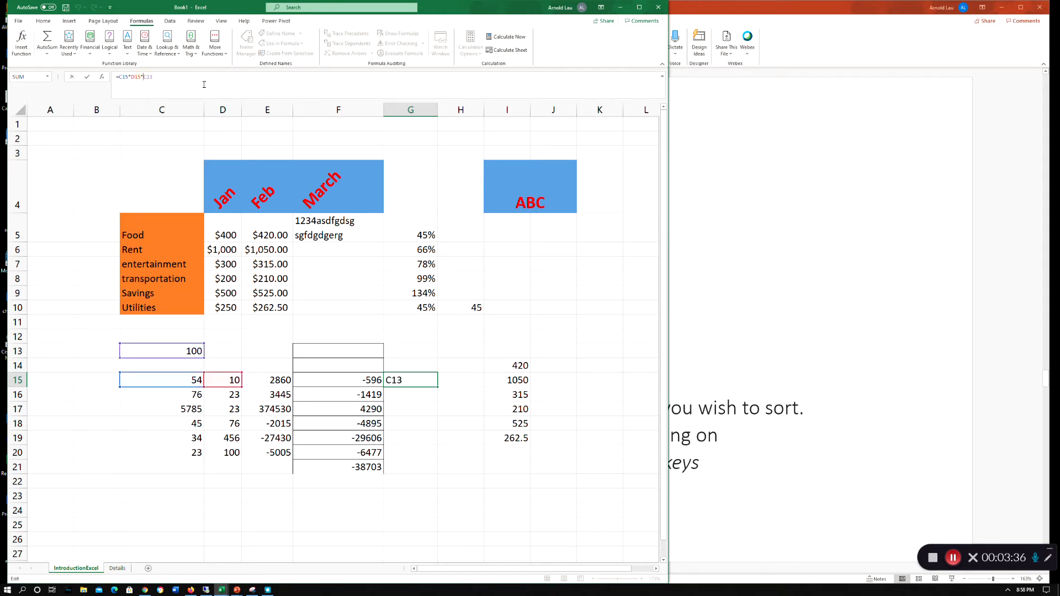
type("$C$")
key("Return")
Copy the formula in G15 down through cell G20
key("Up")
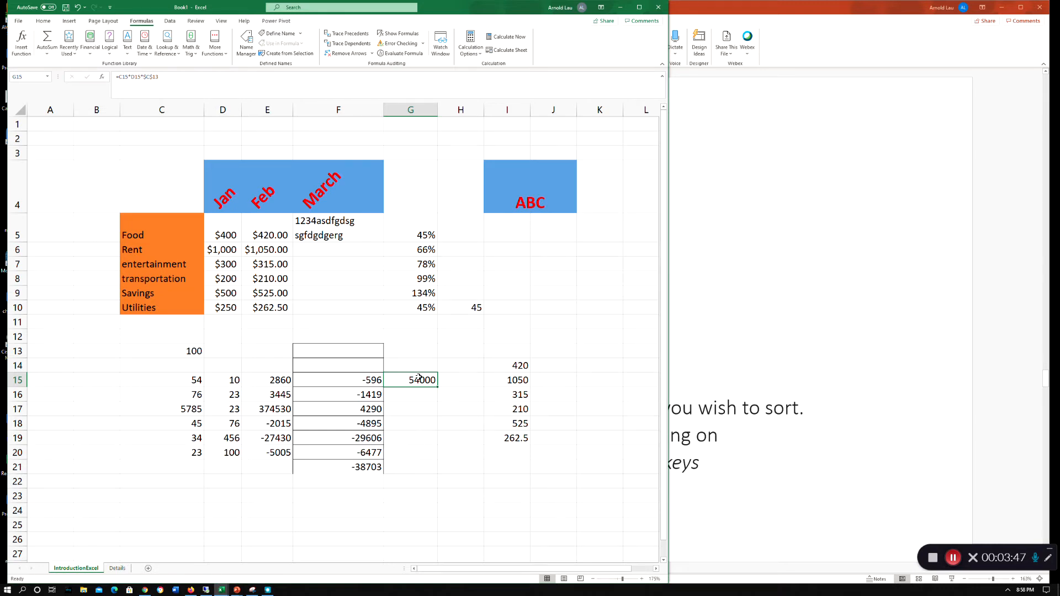
left_click_drag(438, 388, 432, 467)
left_click(459, 368)
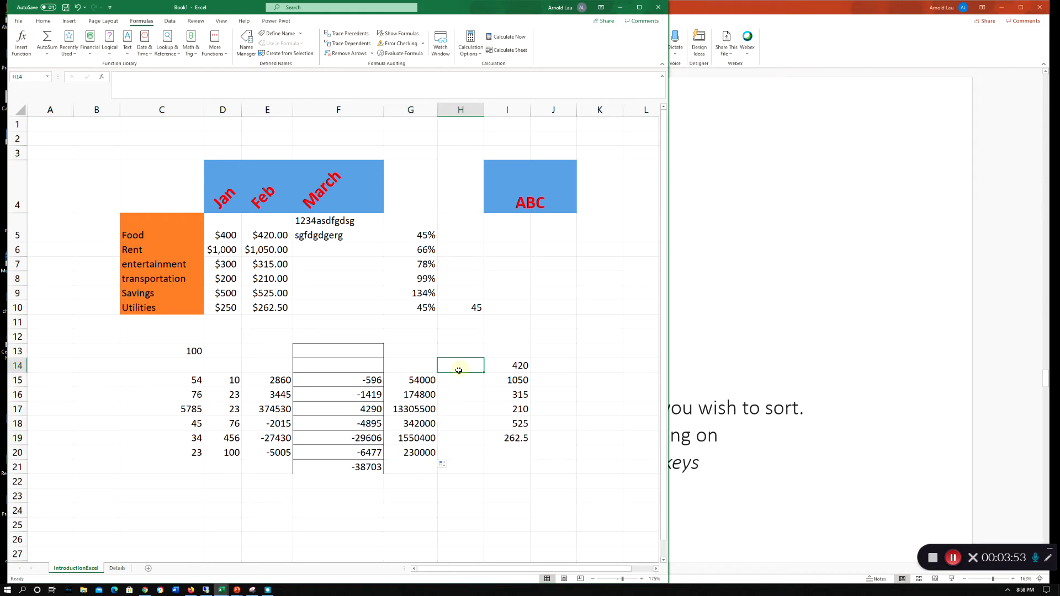
Examine the copied formulas in column G to compare their relative references with the absolute reference to C13
left_click(418, 395)
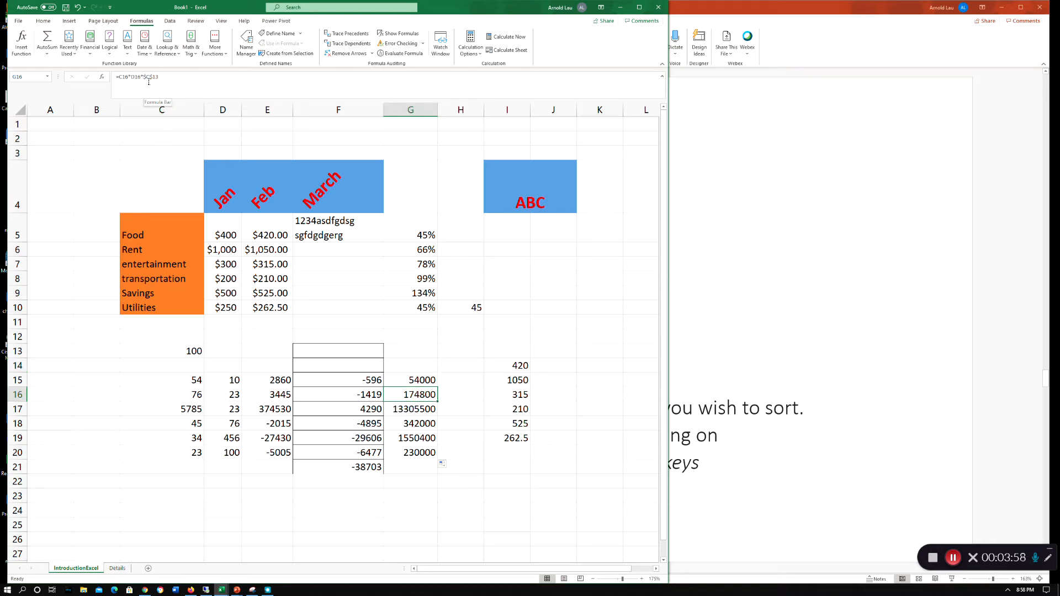
left_click(418, 411)
left_click(421, 424)
left_click(426, 439)
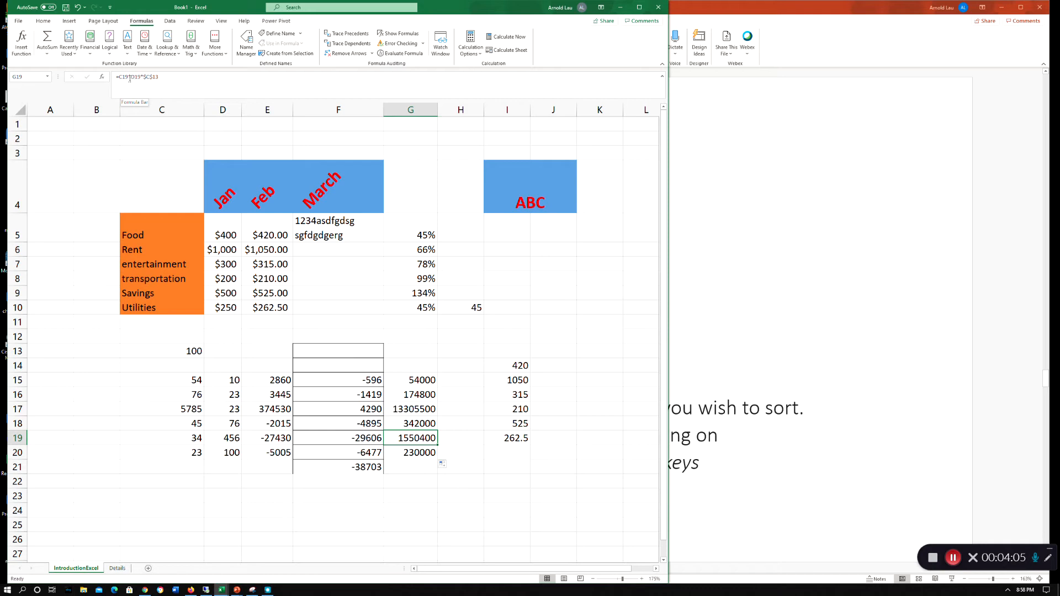
left_click(411, 392)
left_click(417, 408)
left_click(416, 428)
left_click(432, 383)
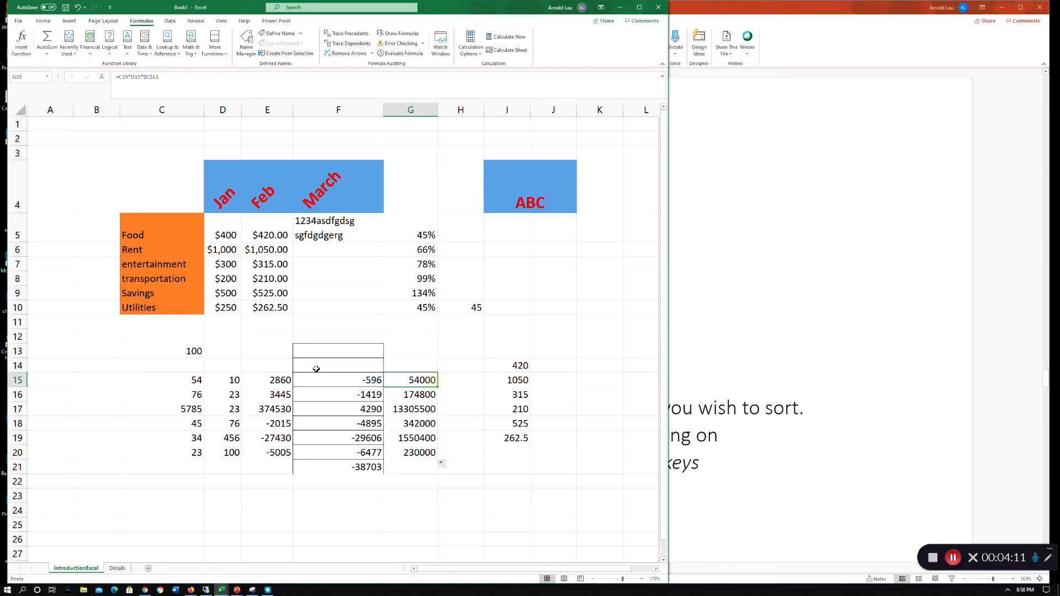
left_click(188, 352)
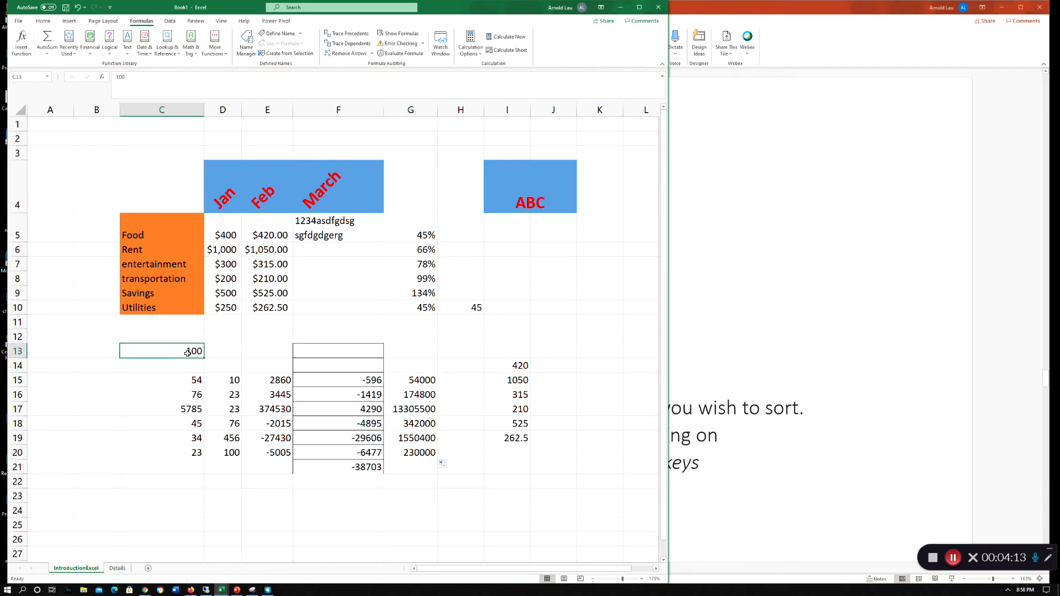
Switch to the PowerPoint presentation and review the Relative Versus Absolute slide and the points on the Sorting slide
left_click(804, 340)
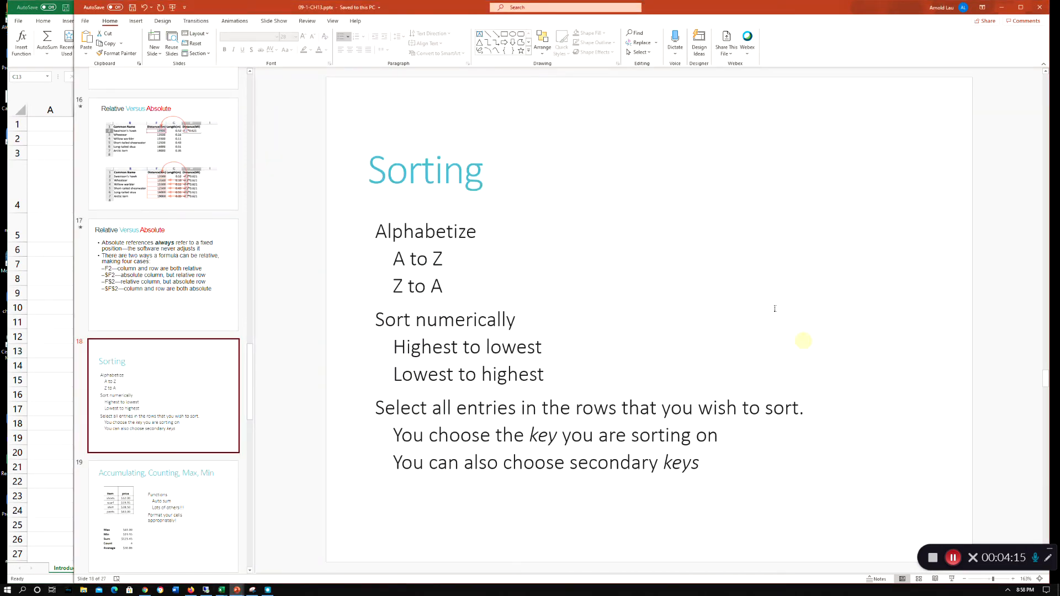
left_click(177, 285)
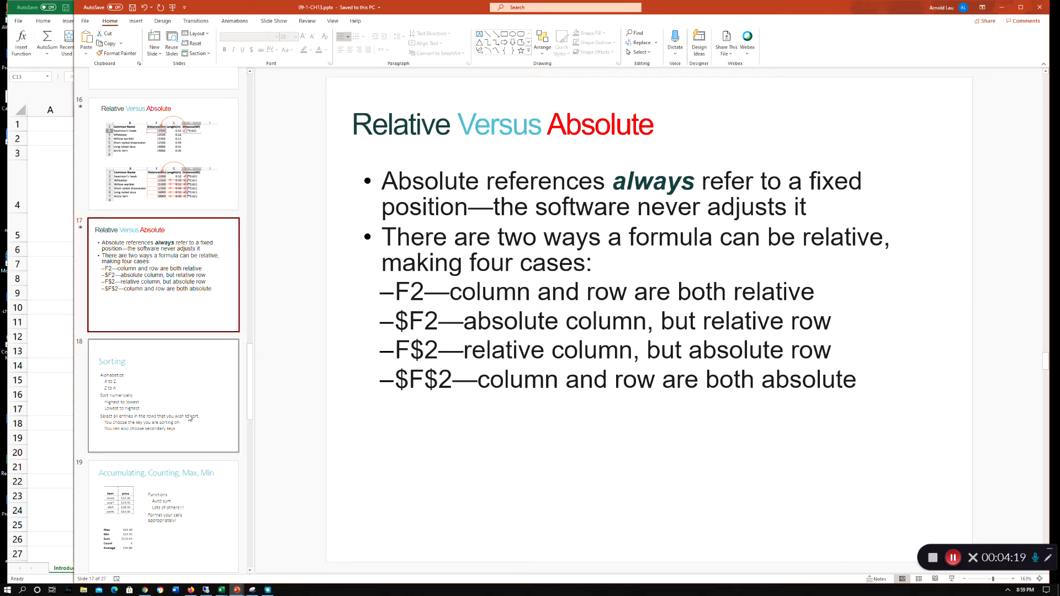
left_click(183, 383)
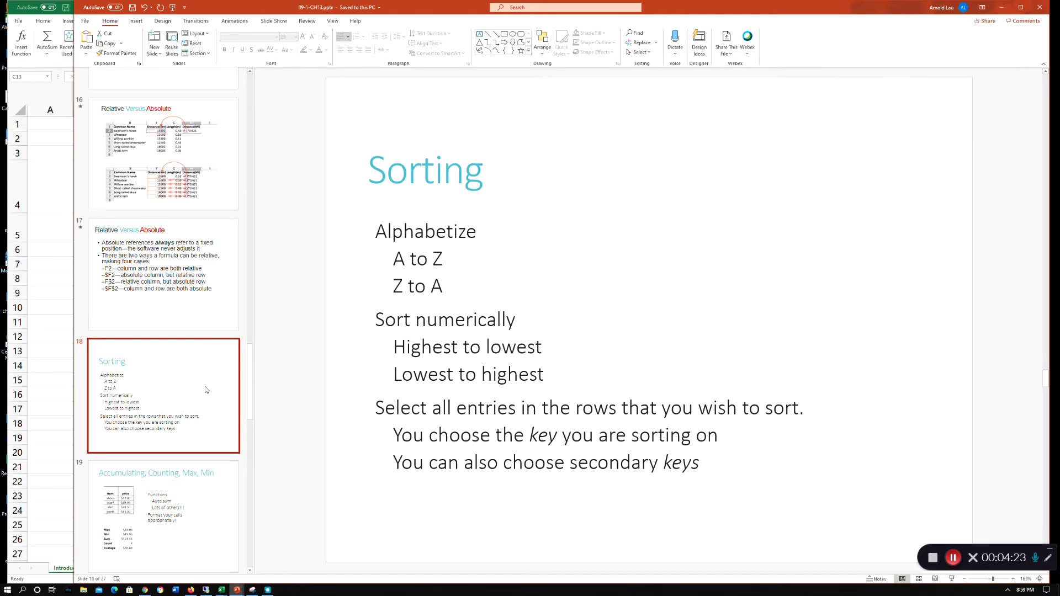
left_click(450, 254)
left_click(442, 287)
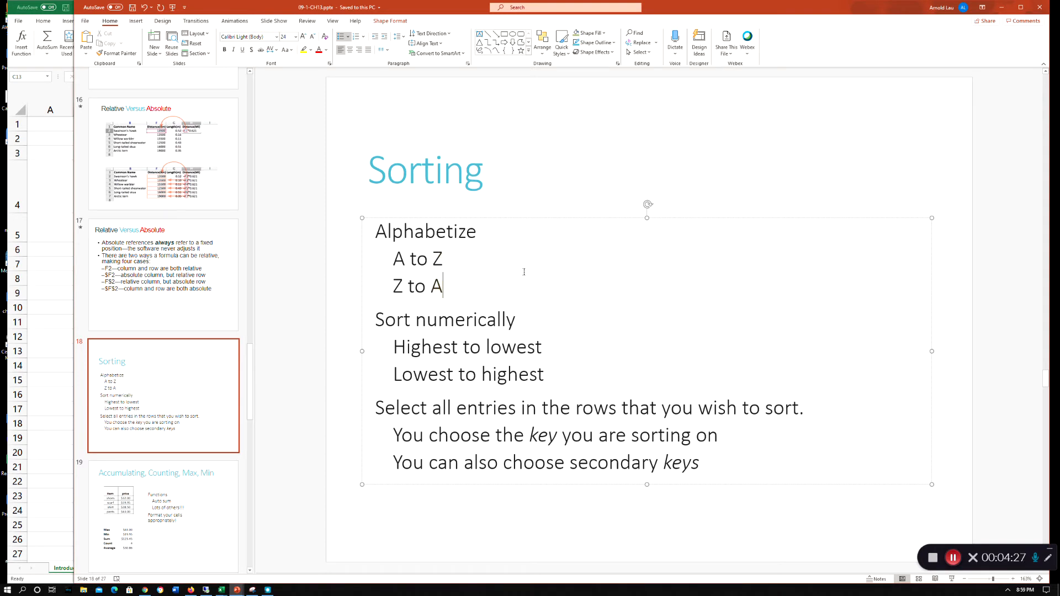
left_click(440, 258)
left_click(424, 252)
left_click(440, 287)
left_click(465, 259)
left_click(516, 349)
left_click(554, 463)
Switch back to the Excel workbook and clear the text from cell F5 under March
left_click(32, 301)
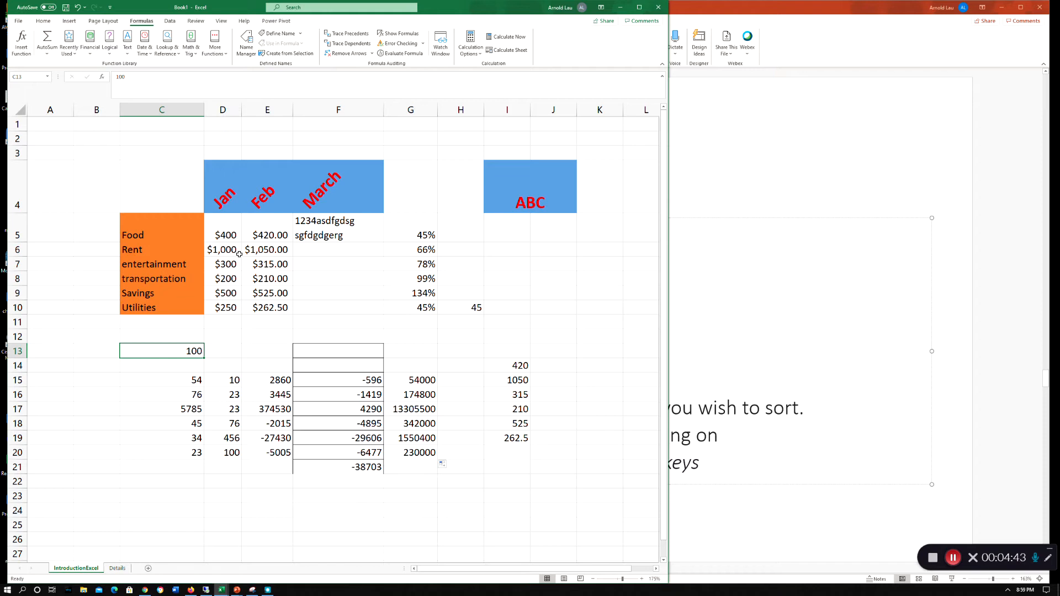
left_click(328, 232)
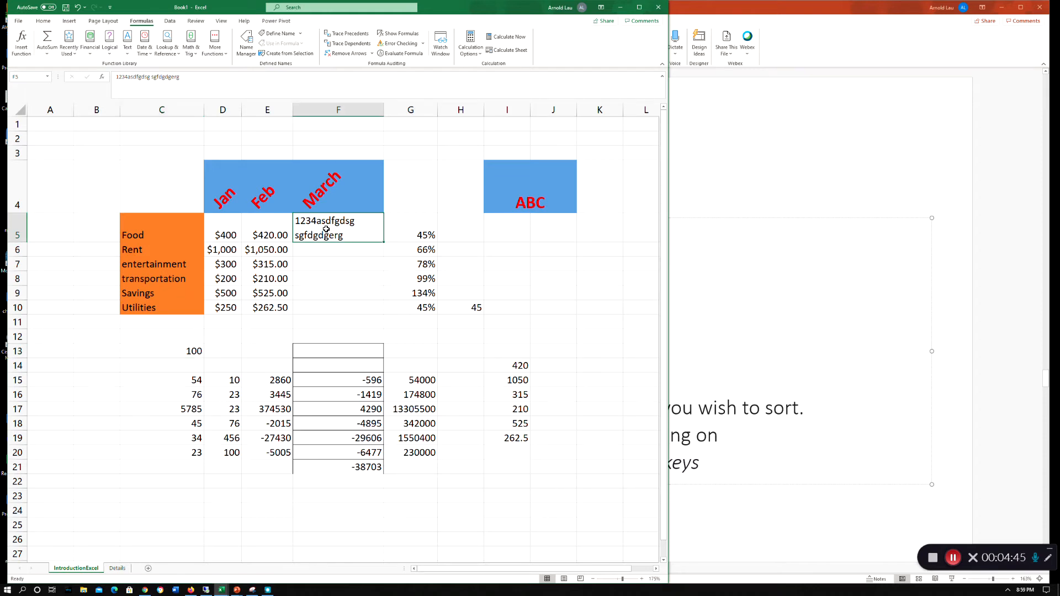
right_click(328, 231)
left_click(359, 333)
left_click(328, 282)
Enter 100 in F5 and 200 in F6, and extend the series down to 600 in F10
left_click(312, 223)
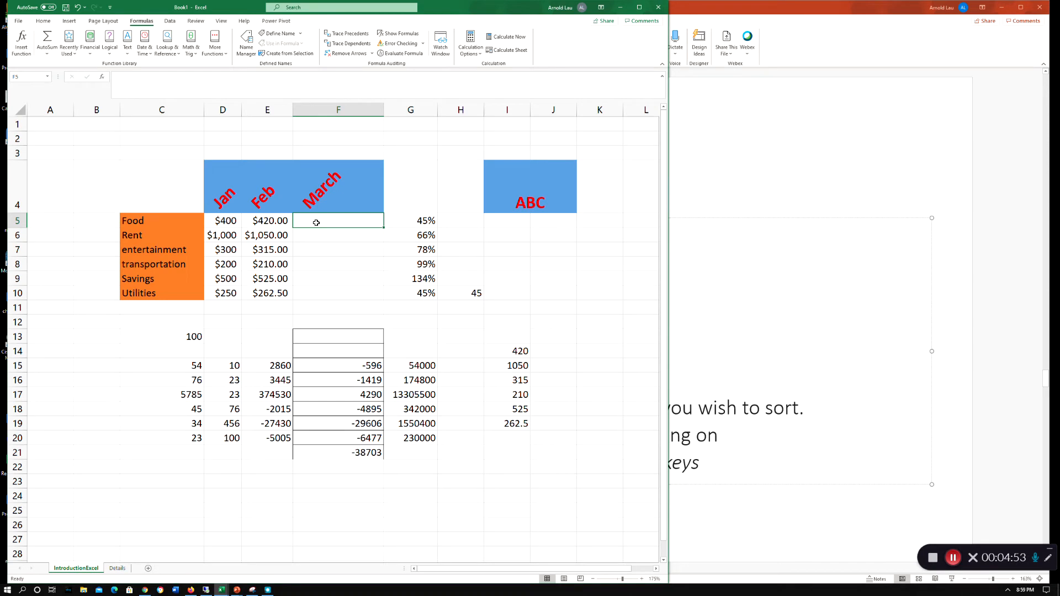
type("100")
key("Return")
type("200")
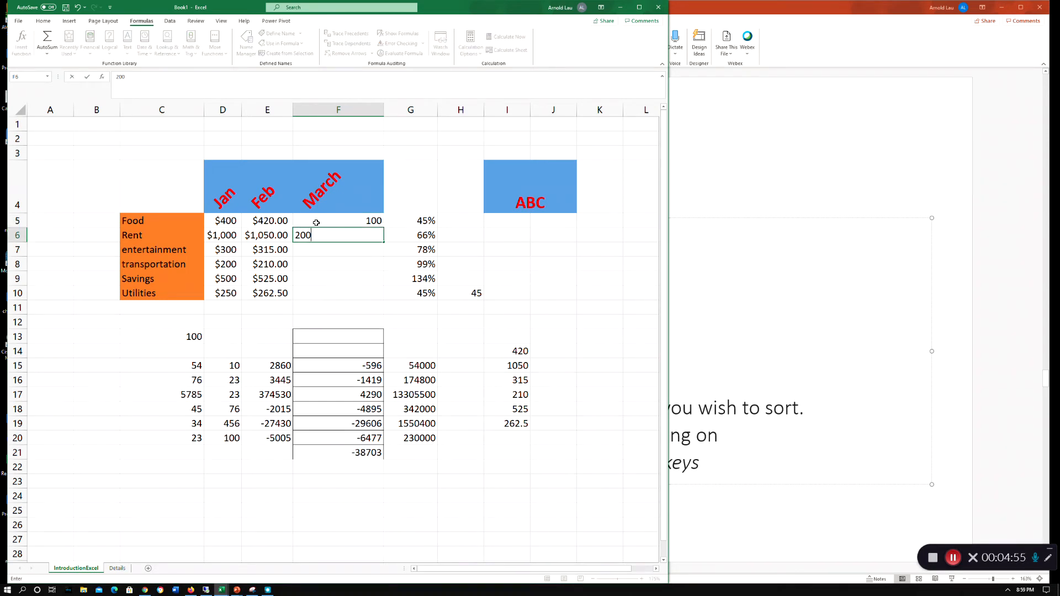
key("Return")
left_click_drag(350, 222, 380, 299)
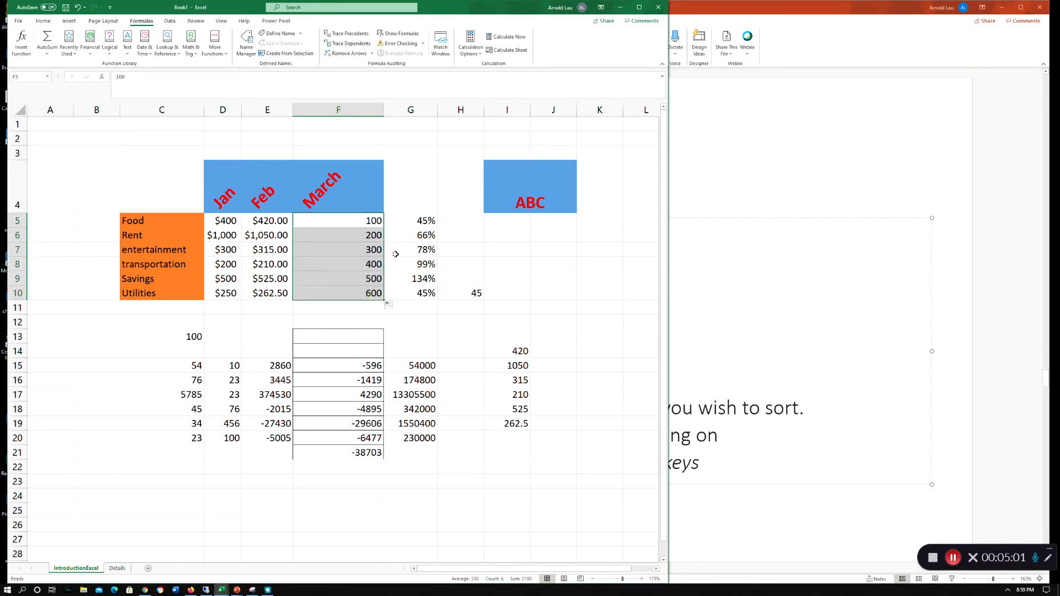
Narrow column F, which holds the March values
left_click(339, 239)
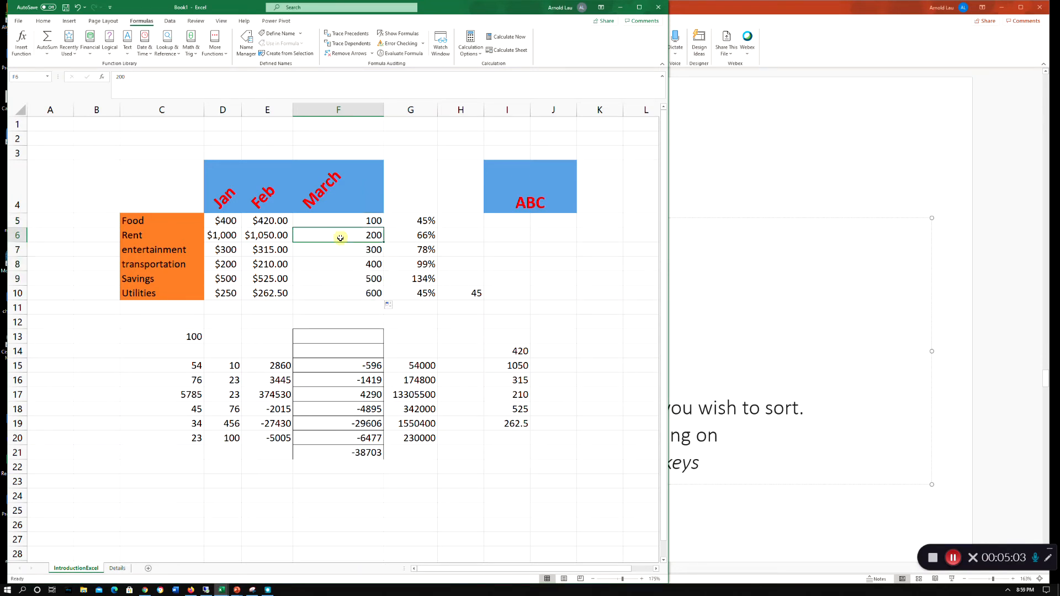
left_click(350, 222)
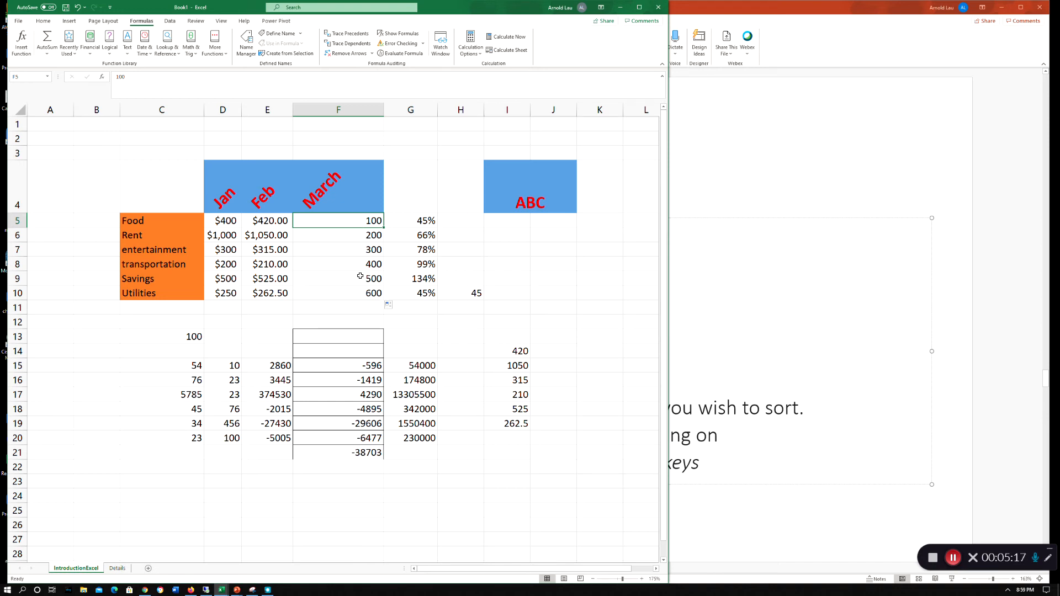
left_click_drag(383, 110, 360, 122)
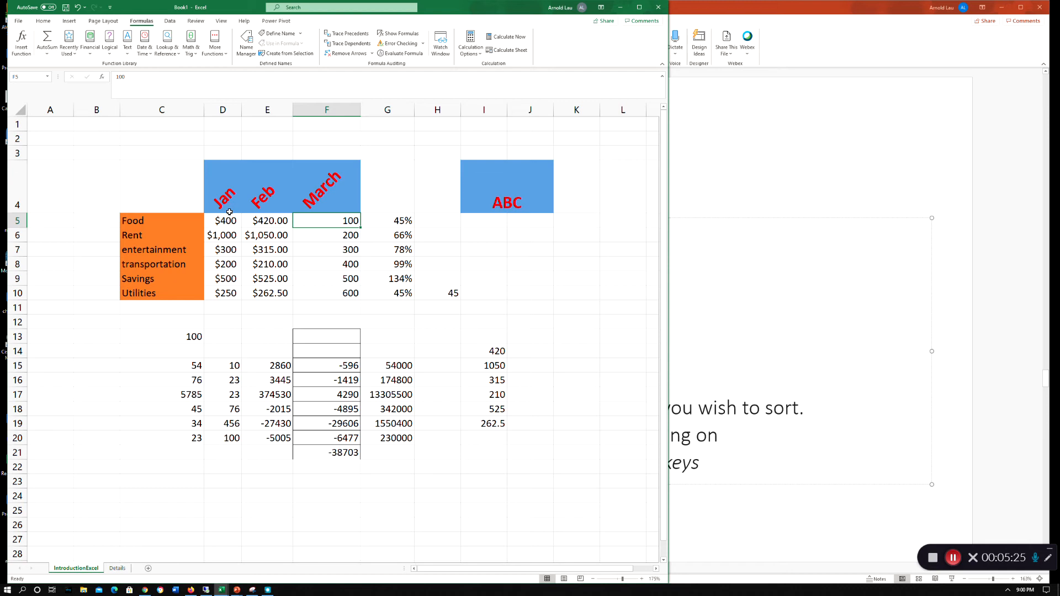
Add filter controls to the Jan, Feb and March headers of the budget range D4:F10
left_click_drag(219, 205, 338, 292)
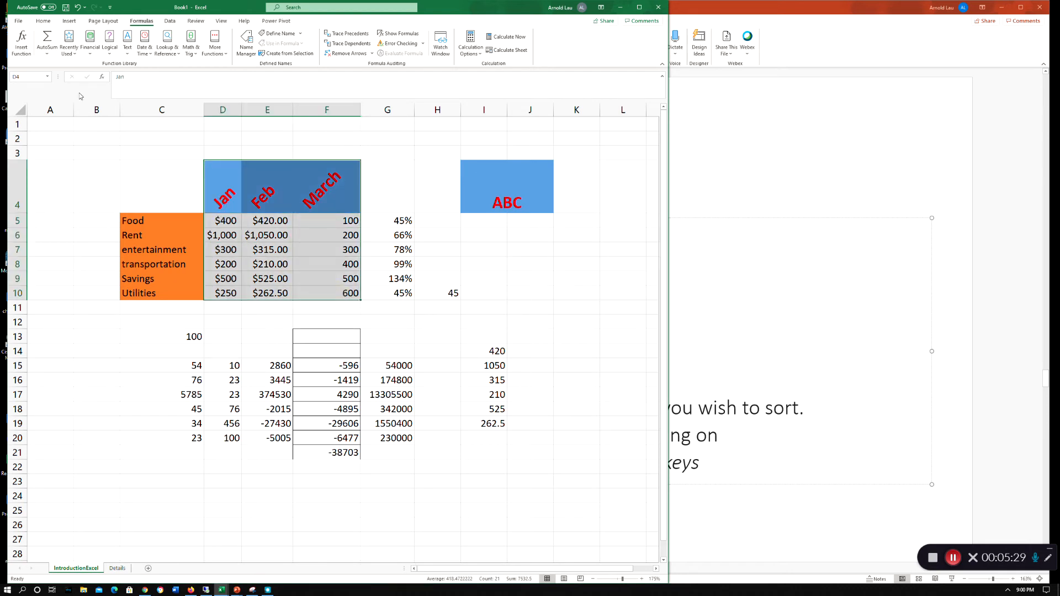
left_click(170, 22)
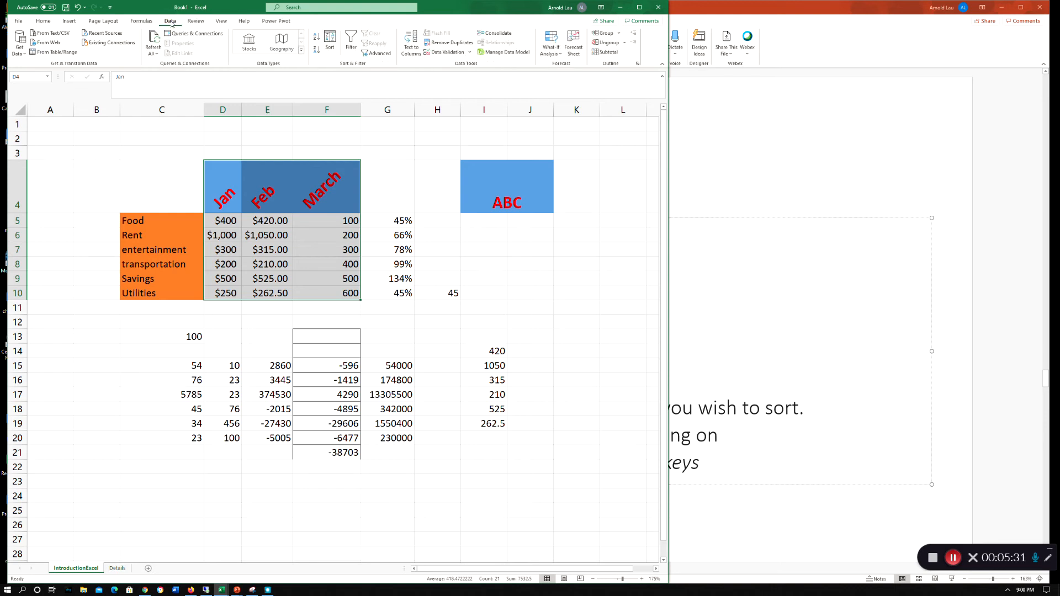
left_click(351, 43)
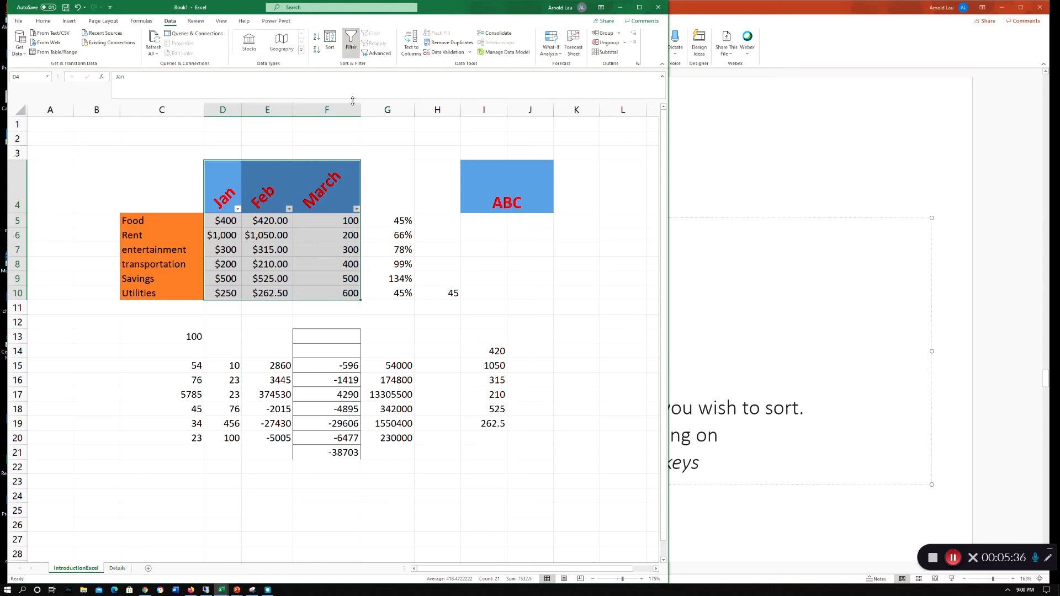
left_click(357, 209)
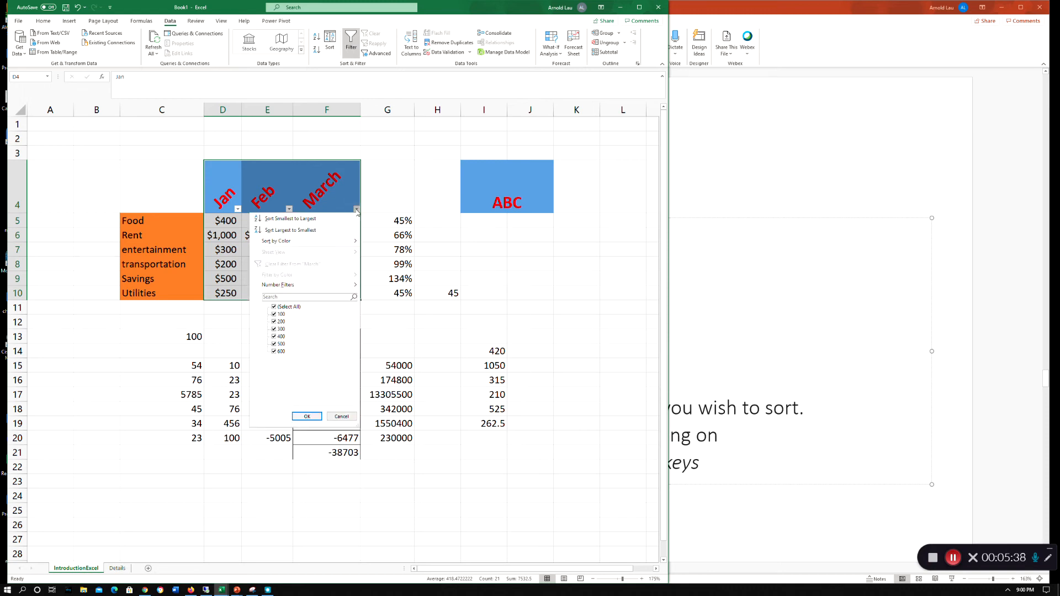
left_click(357, 208)
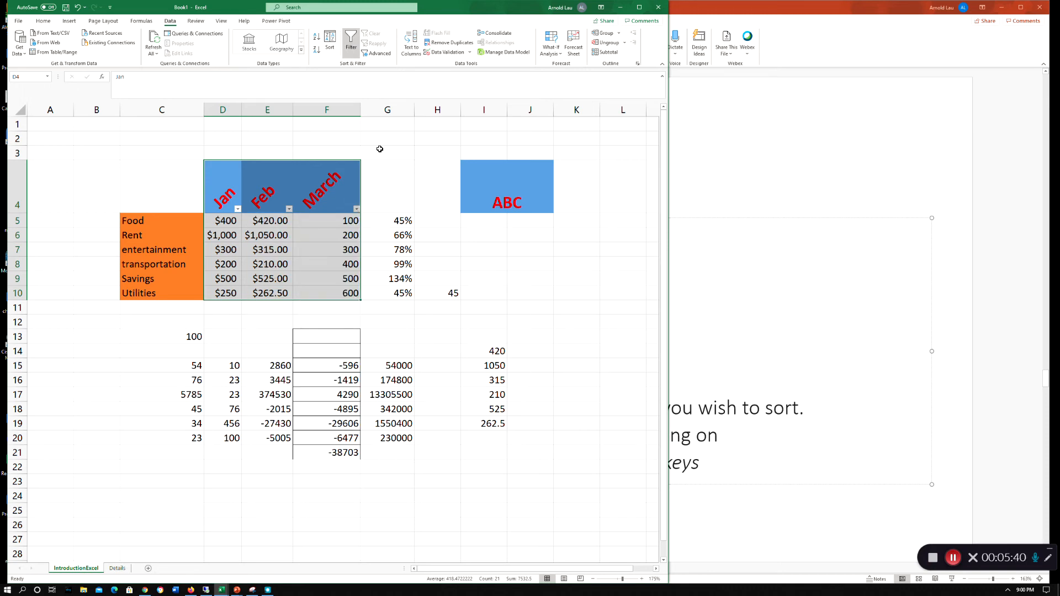
left_click(266, 138)
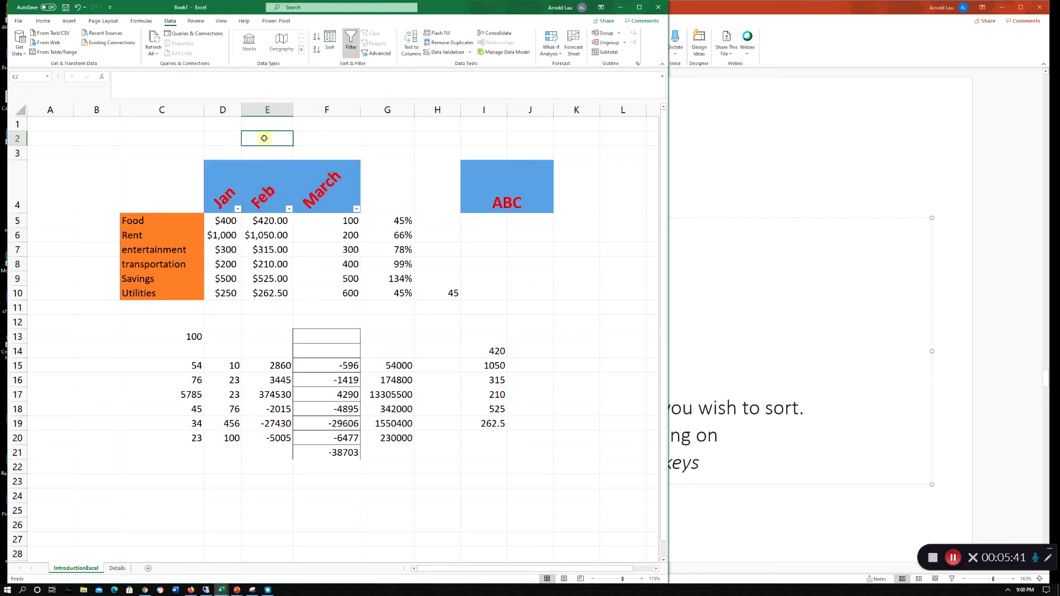
left_click(357, 209)
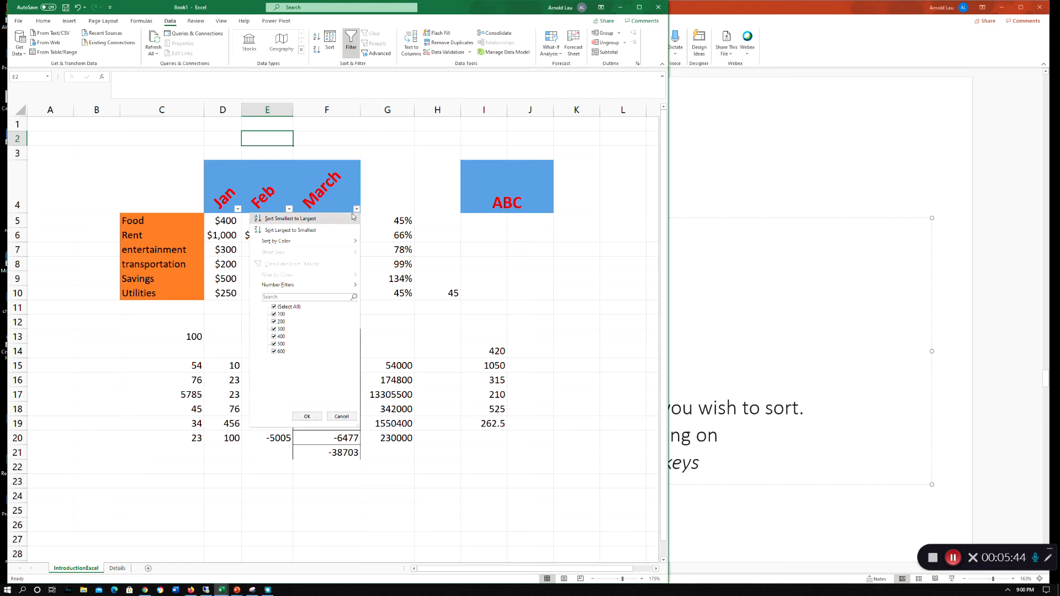
left_click(406, 144)
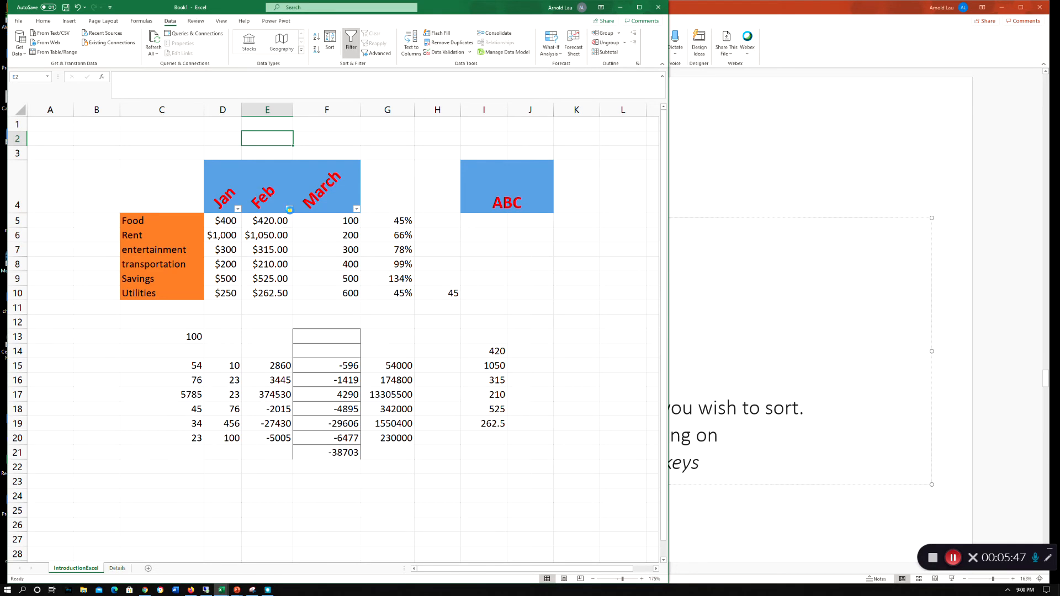
Sort the filtered budget range by the Feb column from smallest to largest
left_click(290, 210)
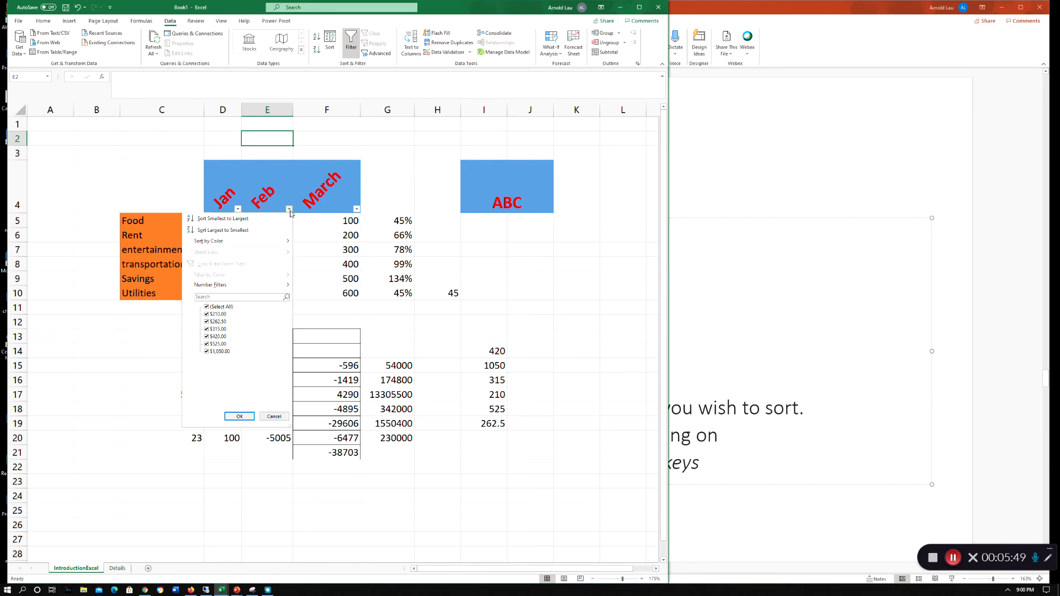
left_click(253, 223)
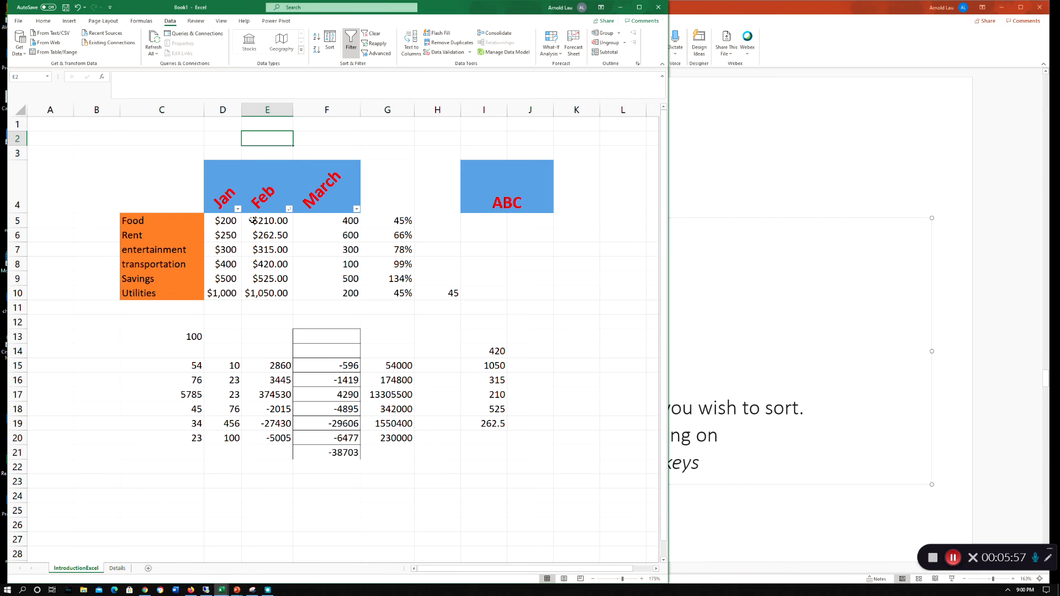